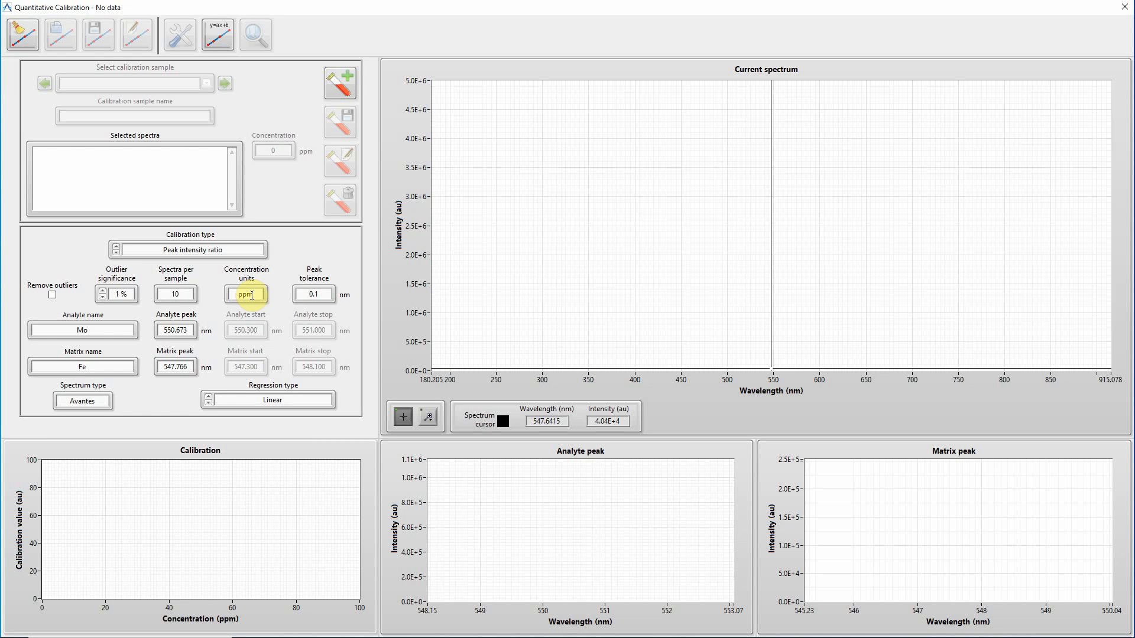
{"action": "left_click", "coordinate": [320, 294]}
{"action": "left_click", "coordinate": [266, 399]}
{"action": "left_click", "coordinate": [239, 396]}
Add a calibration sample from the spectra file Mo_0ppm (1) S, keeping its concentration at 0 ppm, and save the sample.
{"action": "left_click", "coordinate": [348, 83]}
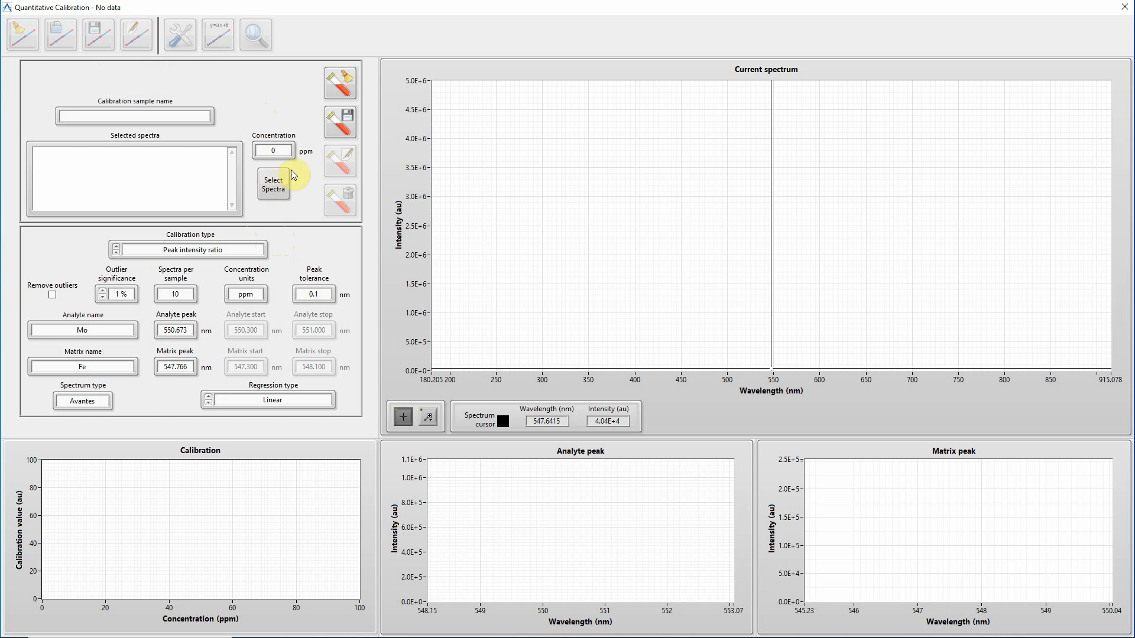
{"action": "left_click", "coordinate": [270, 184]}
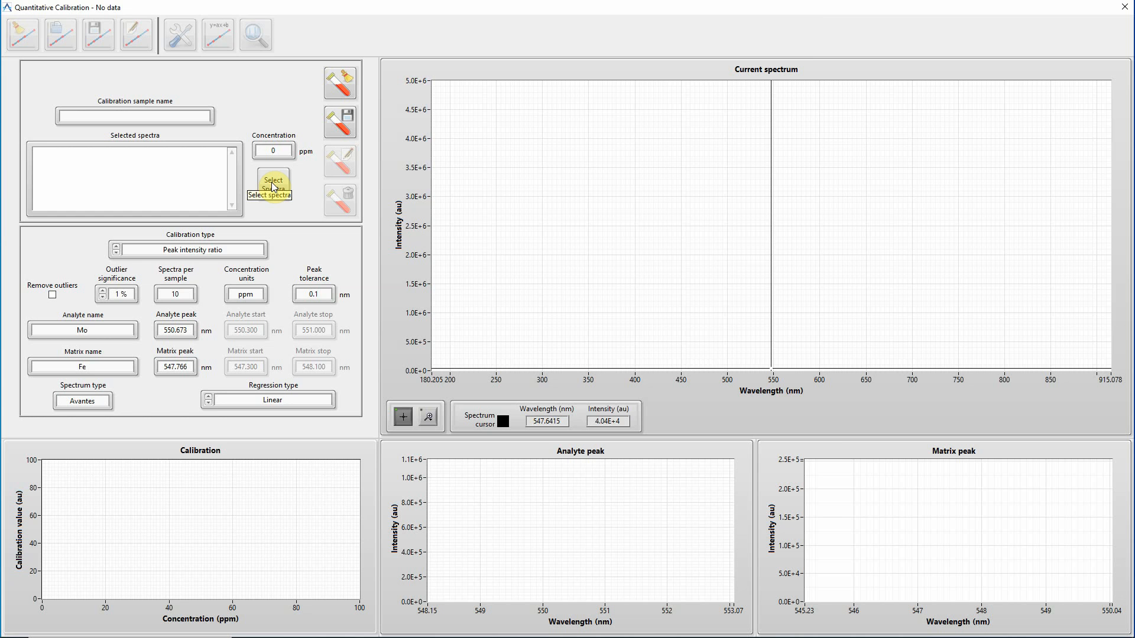
{"action": "left_click", "coordinate": [272, 187]}
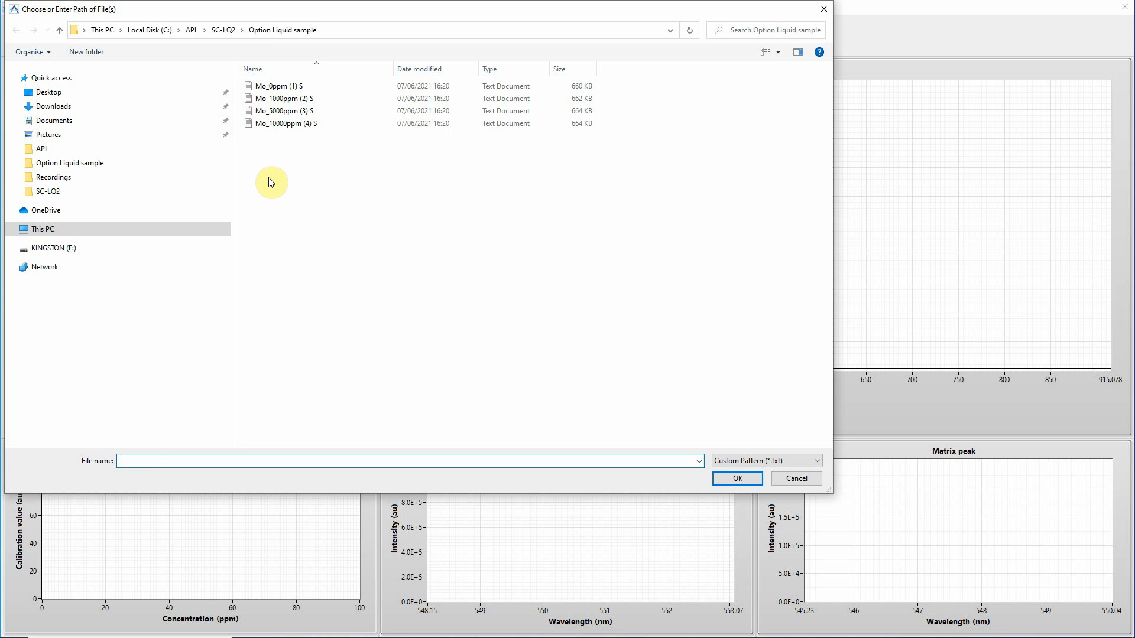
{"action": "left_click", "coordinate": [282, 90]}
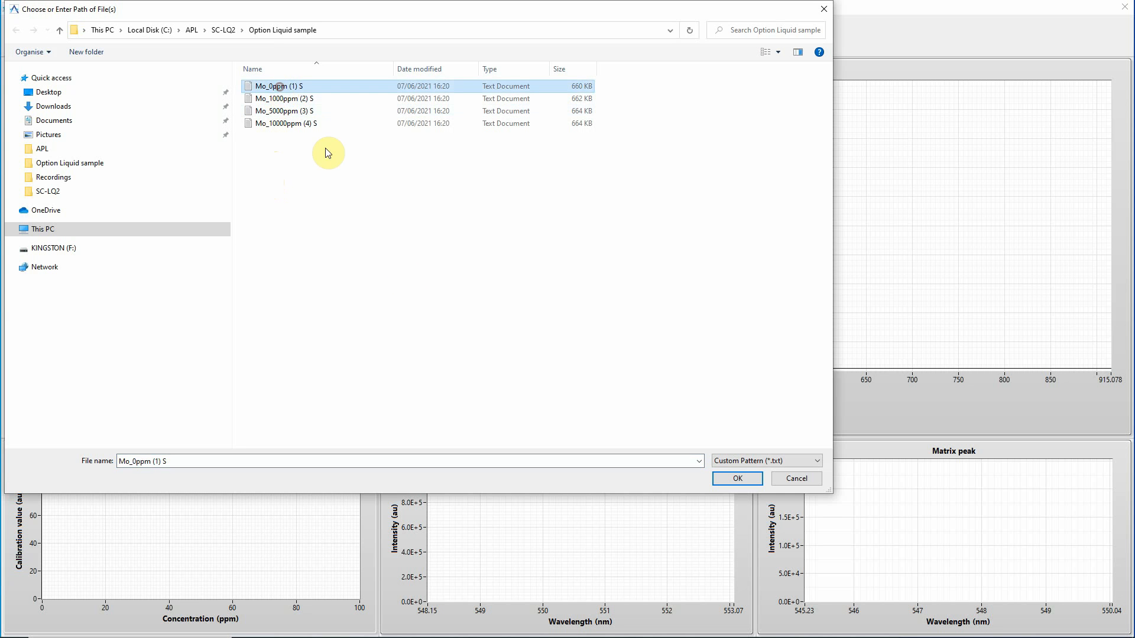
{"action": "left_click", "coordinate": [738, 478]}
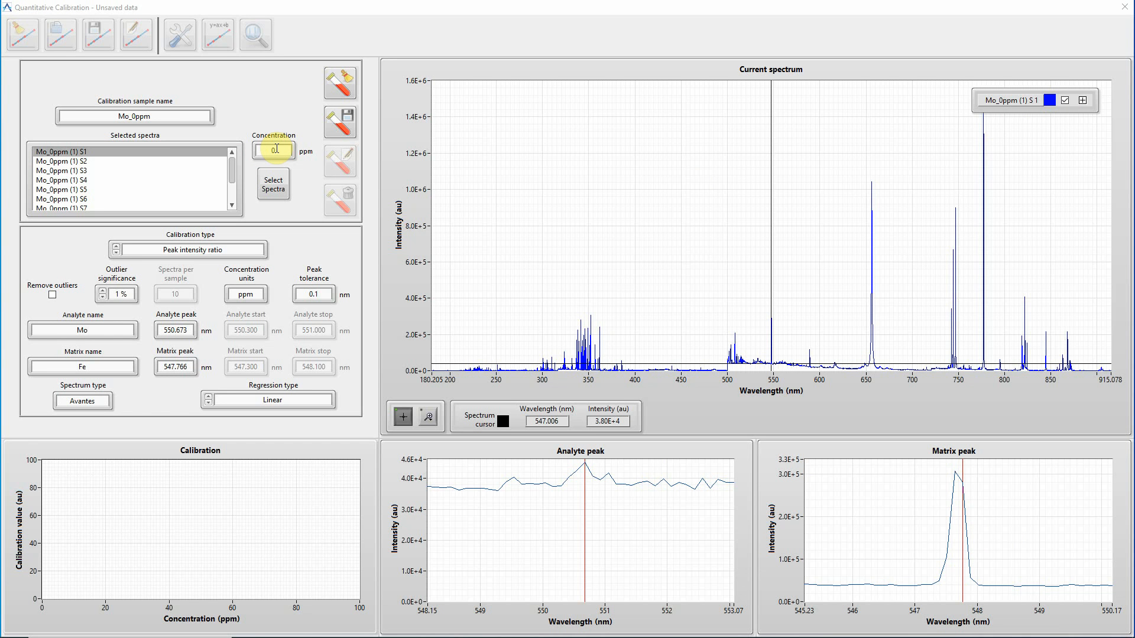
{"action": "left_click", "coordinate": [343, 124]}
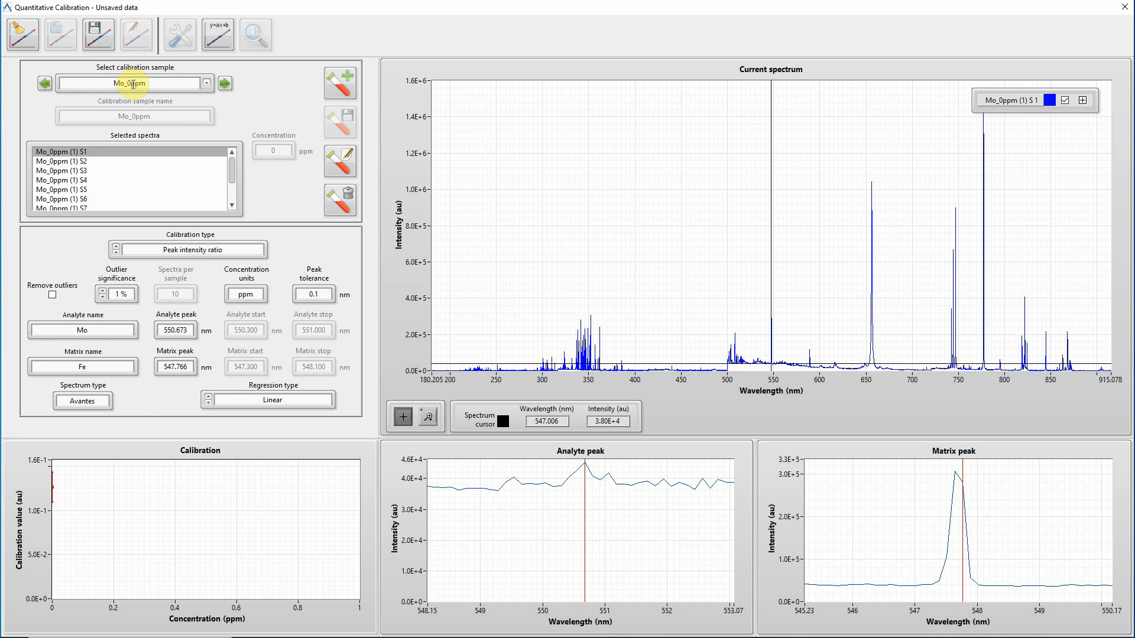
Add a calibration sample from the spectra file Mo_1000ppm (2) S with a concentration of 1000 ppm and save it.
{"action": "left_click", "coordinate": [343, 84]}
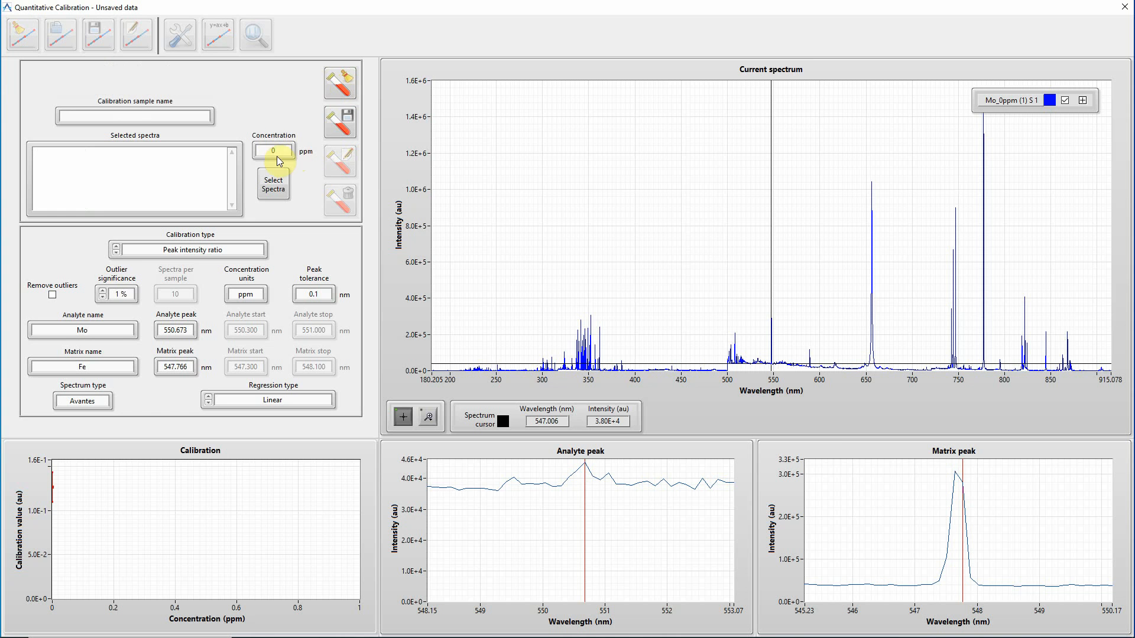
{"action": "left_click", "coordinate": [278, 184]}
{"action": "left_click", "coordinate": [260, 99]}
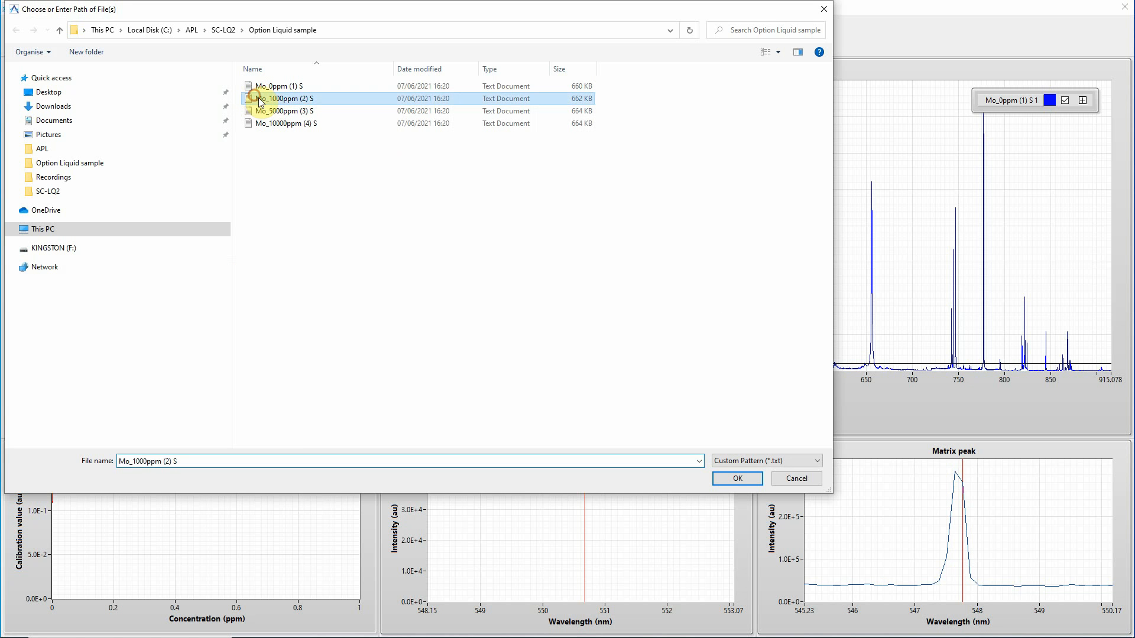
{"action": "left_click", "coordinate": [737, 479]}
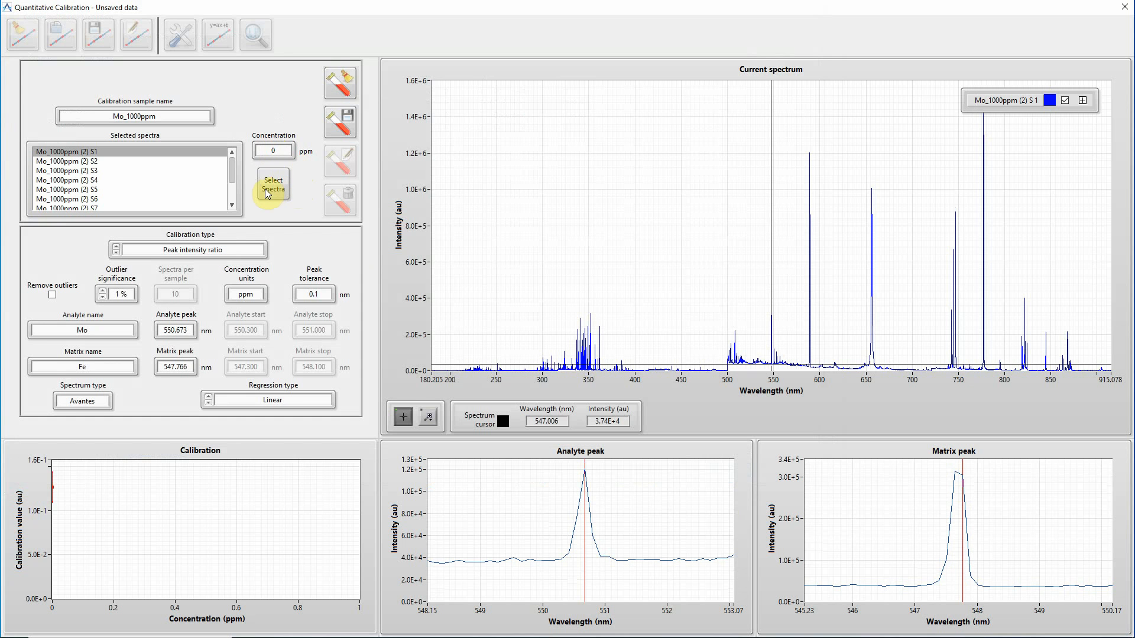
{"action": "type", "text": "1000"}
{"action": "left_click", "coordinate": [343, 126]}
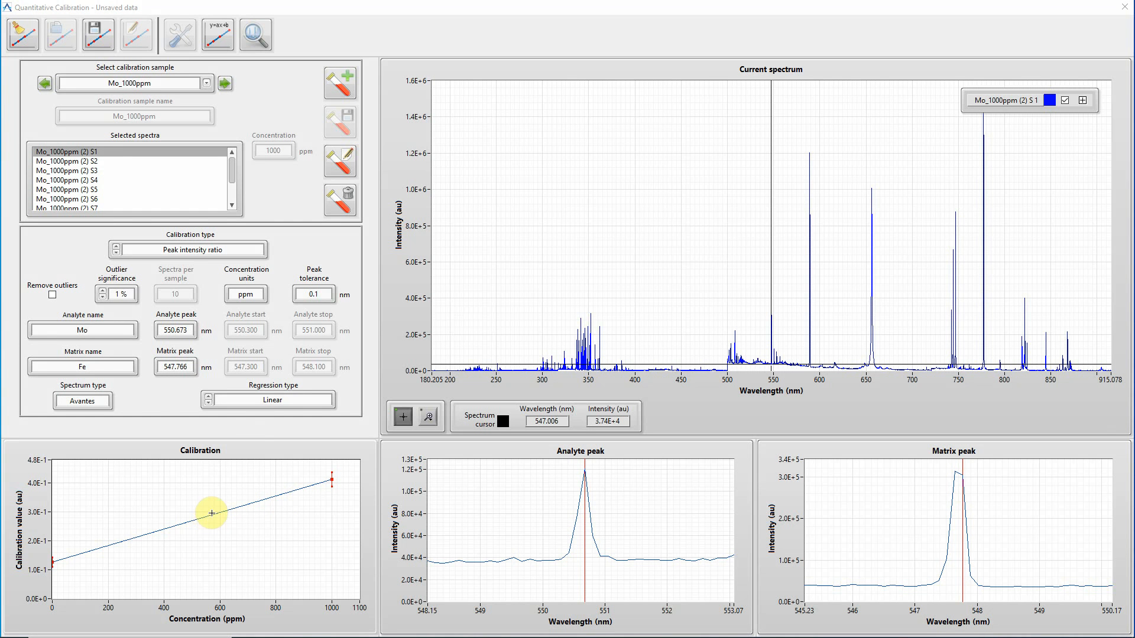
Add a calibration sample from the spectra file Mo_5000ppm (3) S with a concentration of 5000 ppm and save it.
{"action": "left_click", "coordinate": [347, 85]}
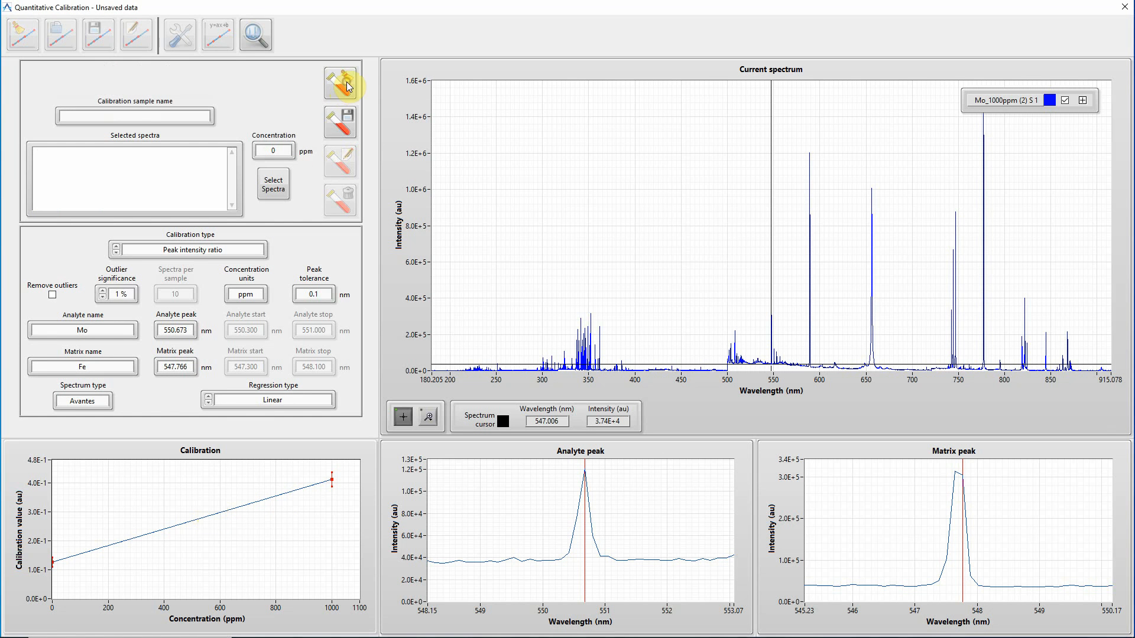
{"action": "left_click", "coordinate": [274, 184]}
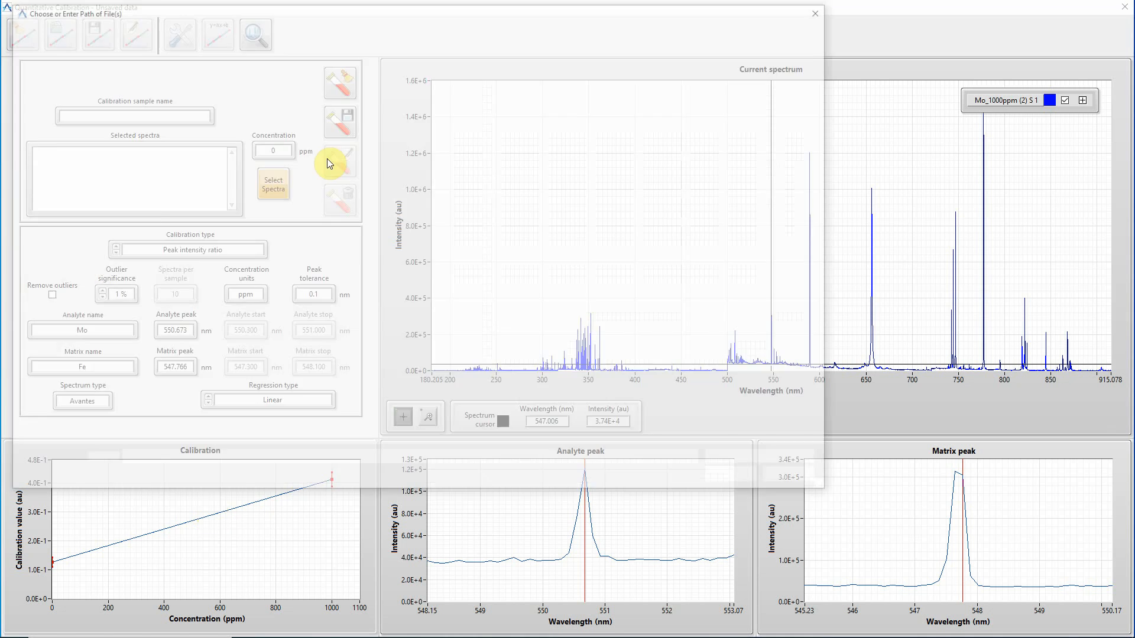
{"action": "left_click", "coordinate": [276, 111]}
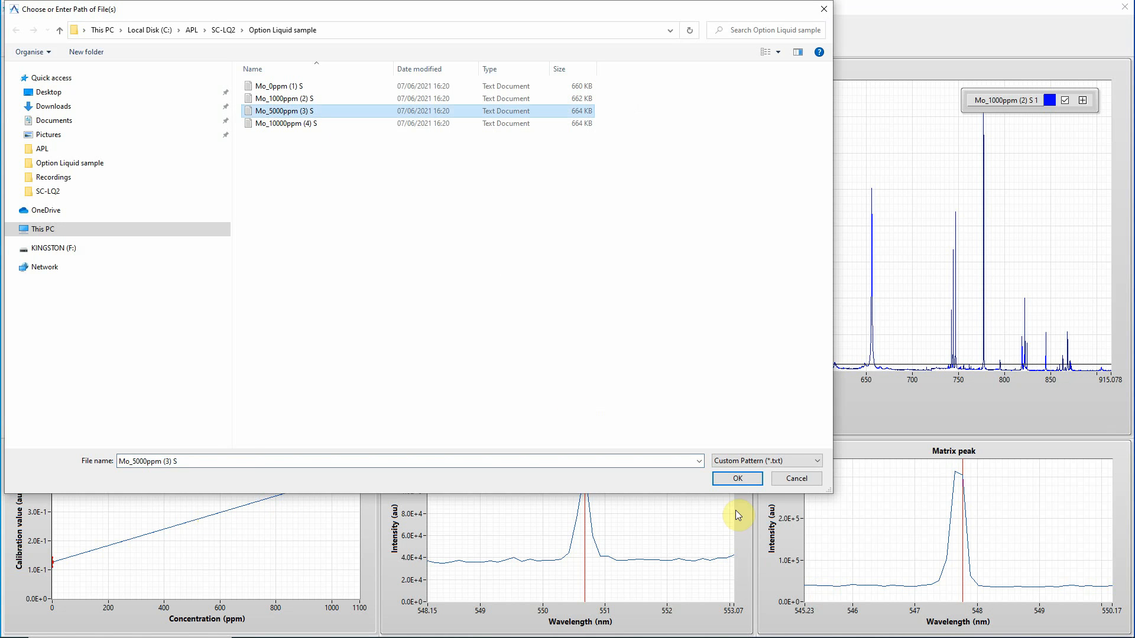
{"action": "left_click", "coordinate": [750, 482]}
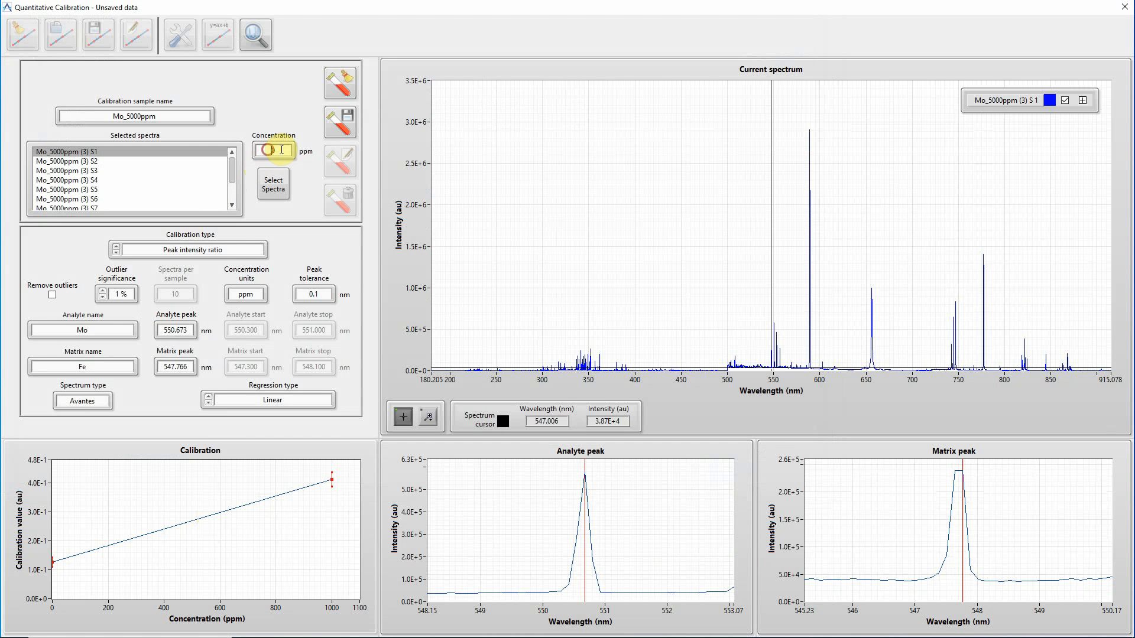
{"action": "type", "text": "5000"}
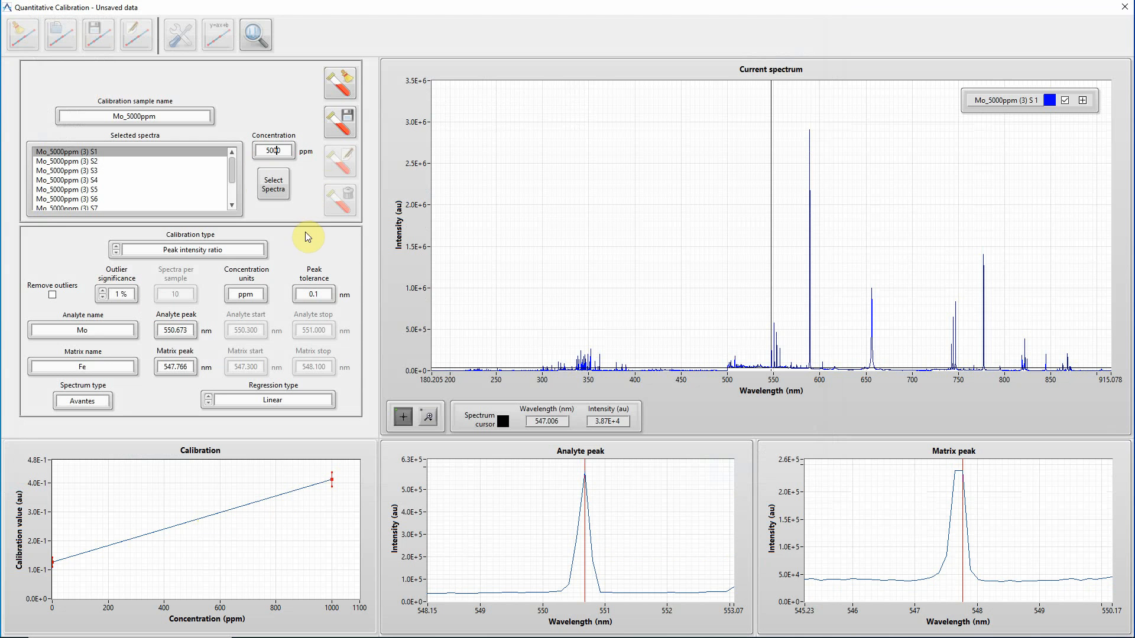
{"action": "left_click", "coordinate": [353, 132]}
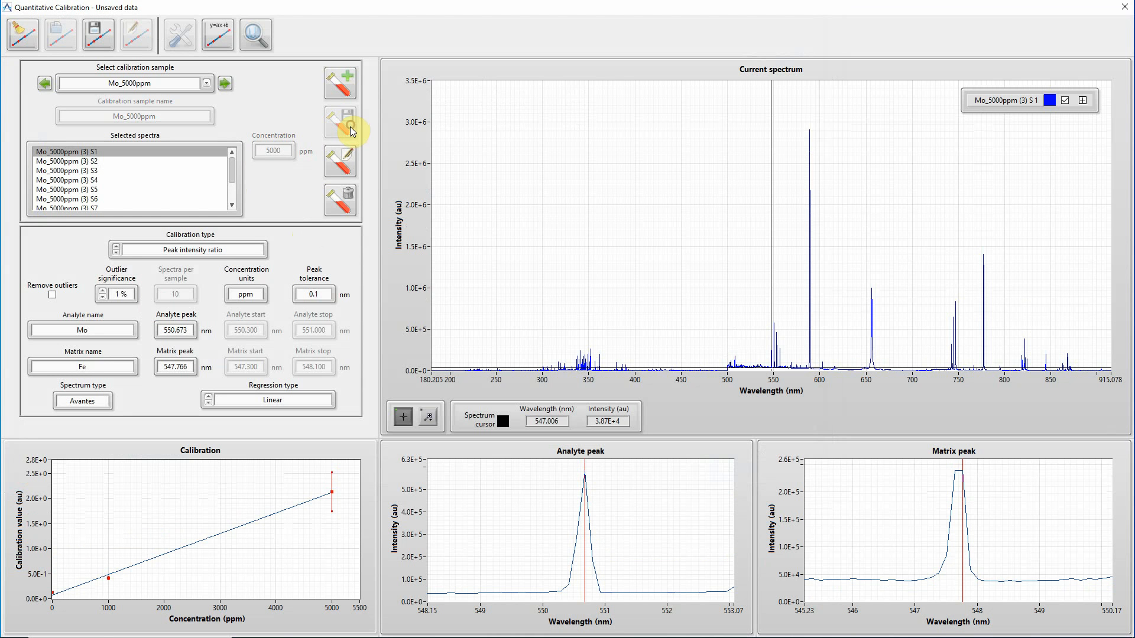
Add a calibration sample from the spectra file Mo_10000ppm (4) S with a concentration of 10000 ppm and save it.
{"action": "left_click", "coordinate": [341, 89]}
{"action": "left_click", "coordinate": [272, 150]}
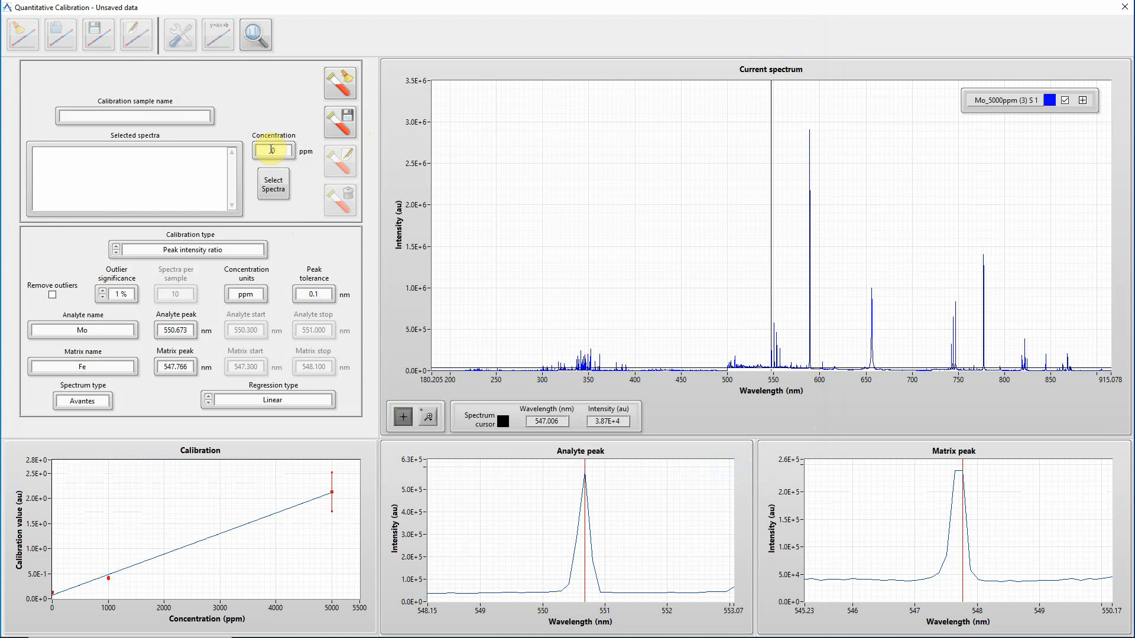
{"action": "left_click", "coordinate": [273, 184]}
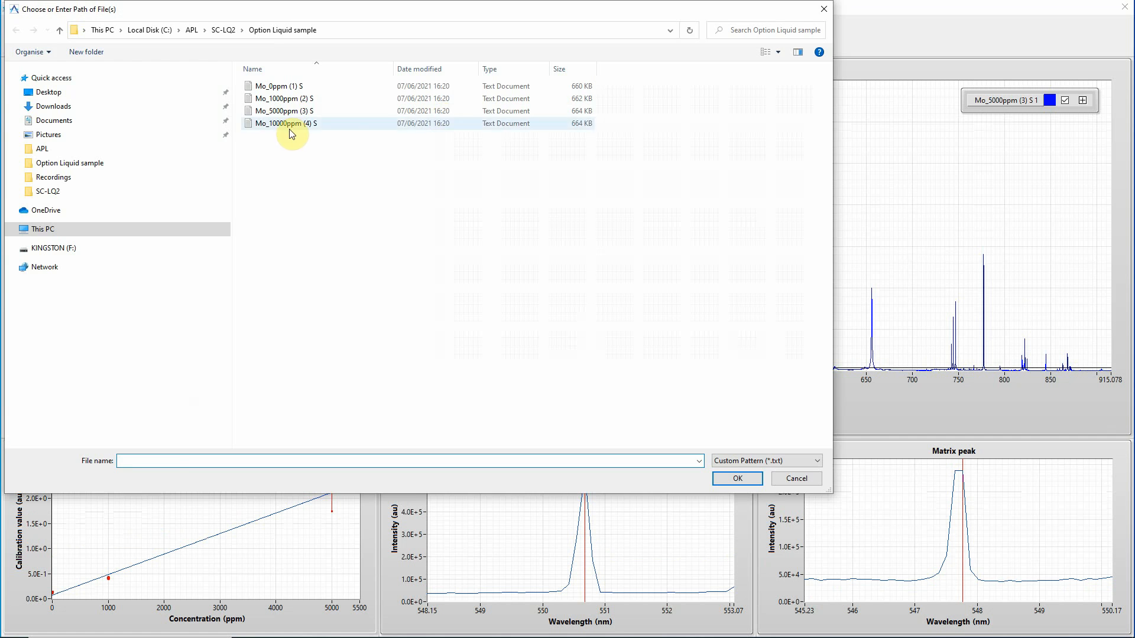
{"action": "left_click", "coordinate": [292, 124]}
{"action": "left_click", "coordinate": [738, 478]}
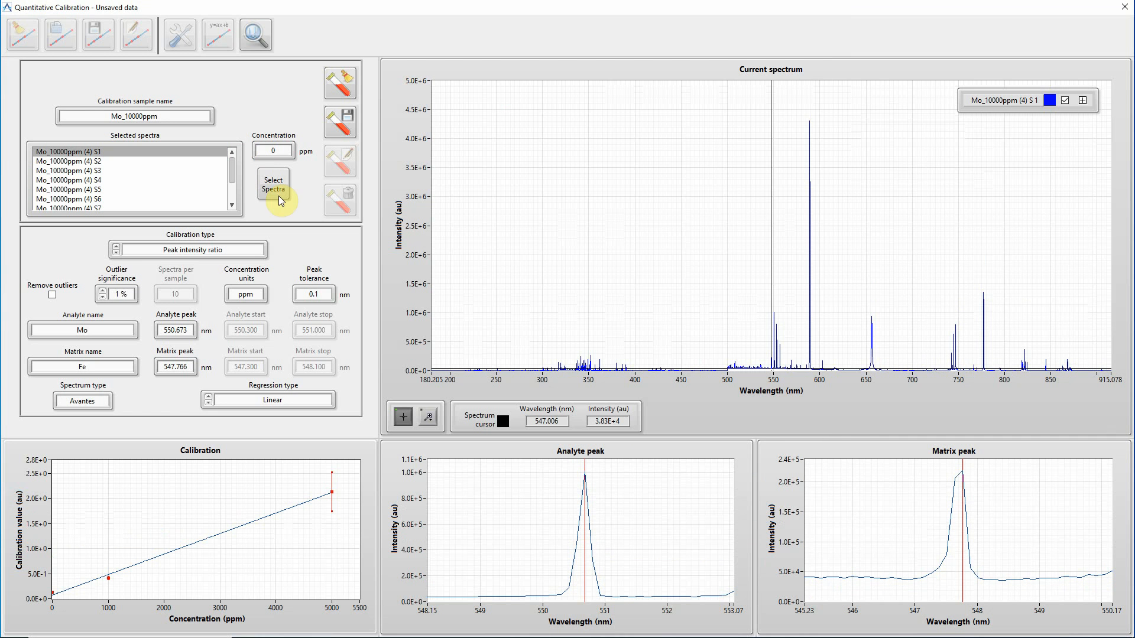
{"action": "left_click", "coordinate": [270, 152]}
{"action": "type", "text": "10000"}
{"action": "left_click", "coordinate": [350, 118]}
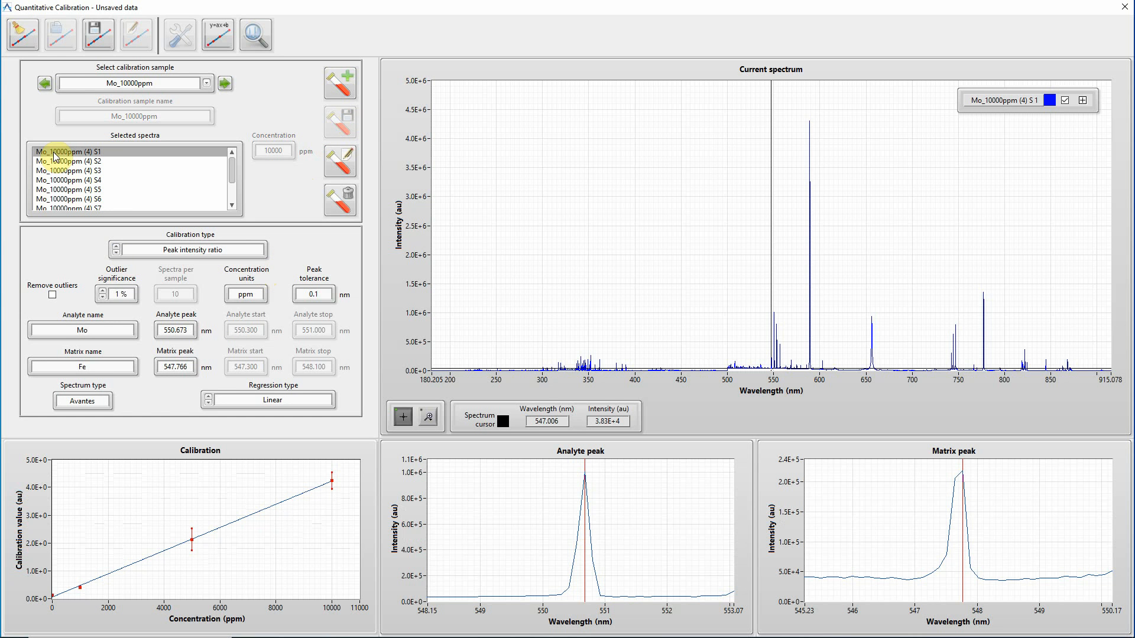
Examine the third spectrum of Mo_10000ppm, then browse through the other saved calibration samples and their peak plots.
{"action": "left_click", "coordinate": [86, 174]}
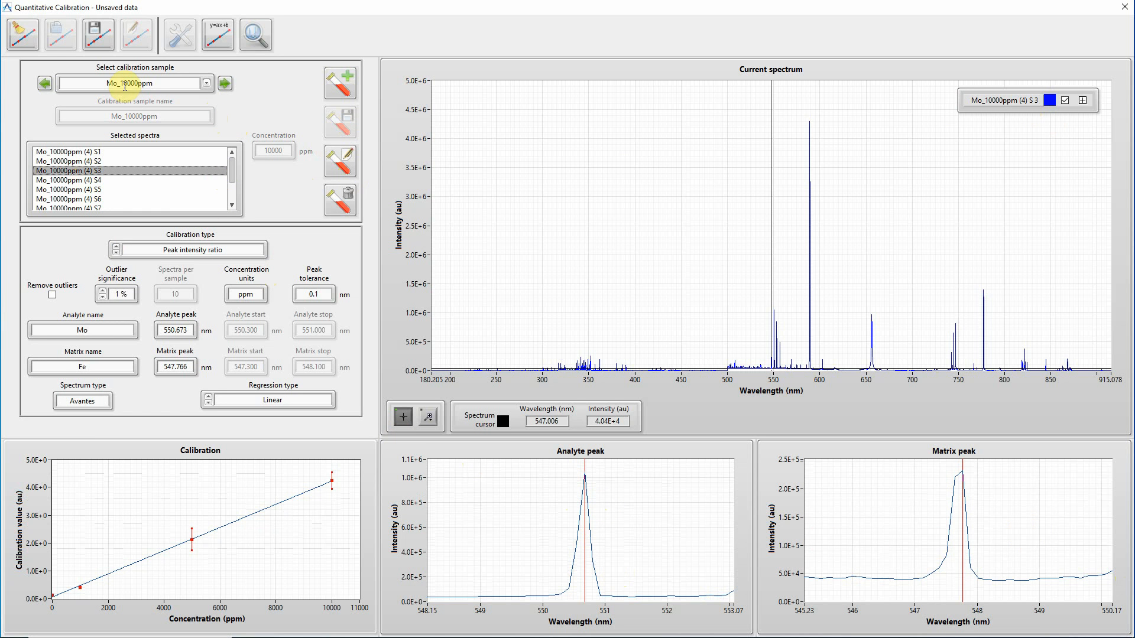
{"action": "left_click", "coordinate": [208, 84]}
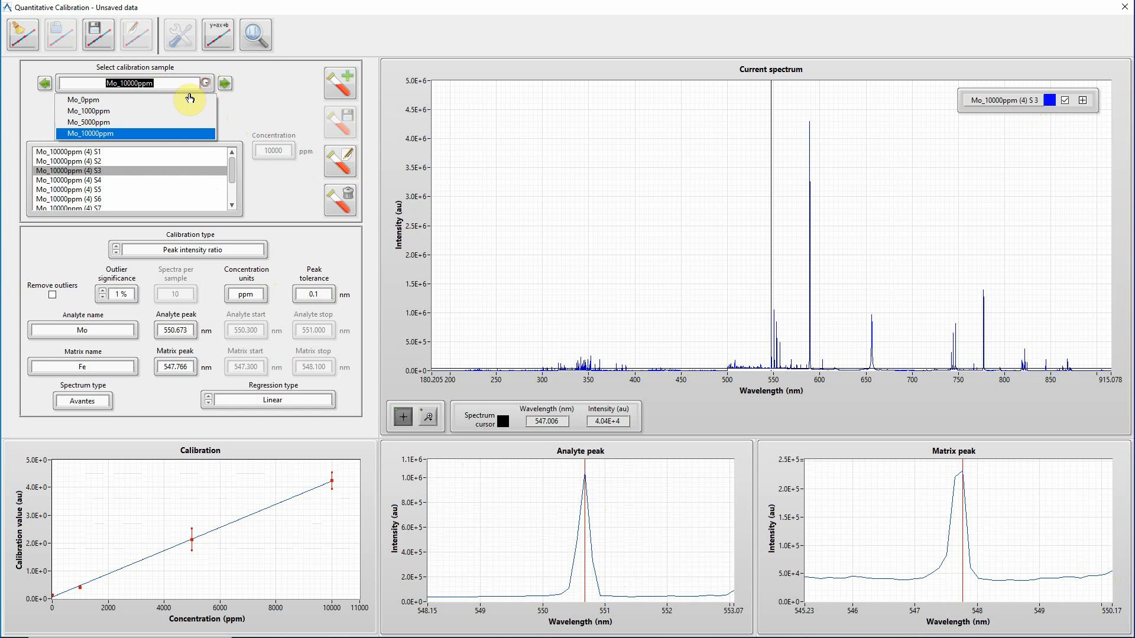
{"action": "left_click", "coordinate": [106, 113]}
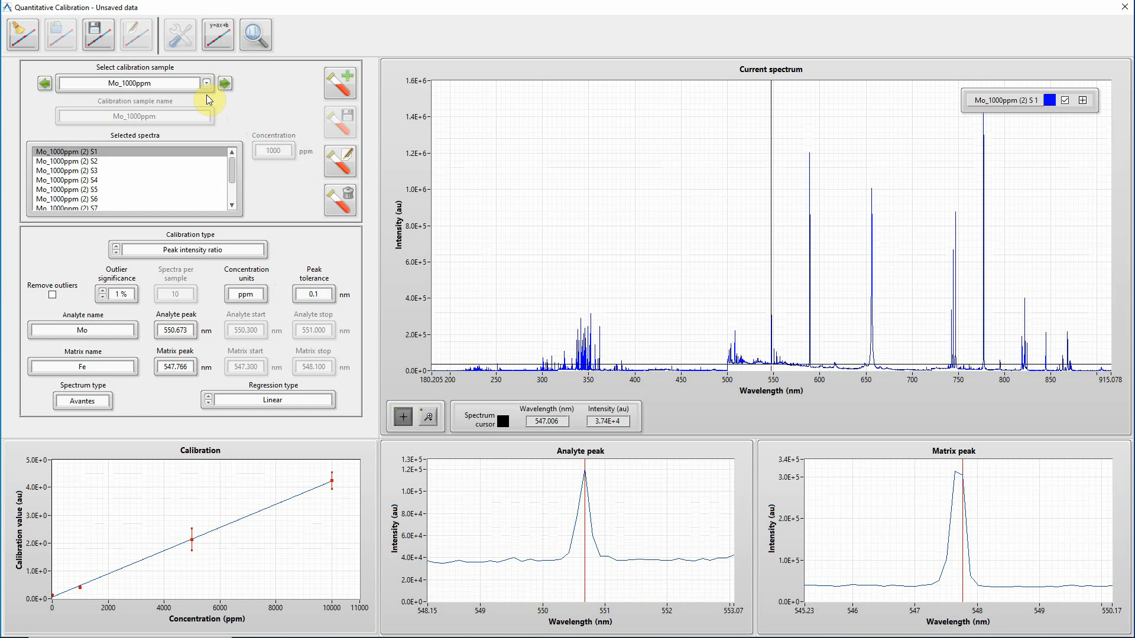
{"action": "left_click", "coordinate": [225, 84]}
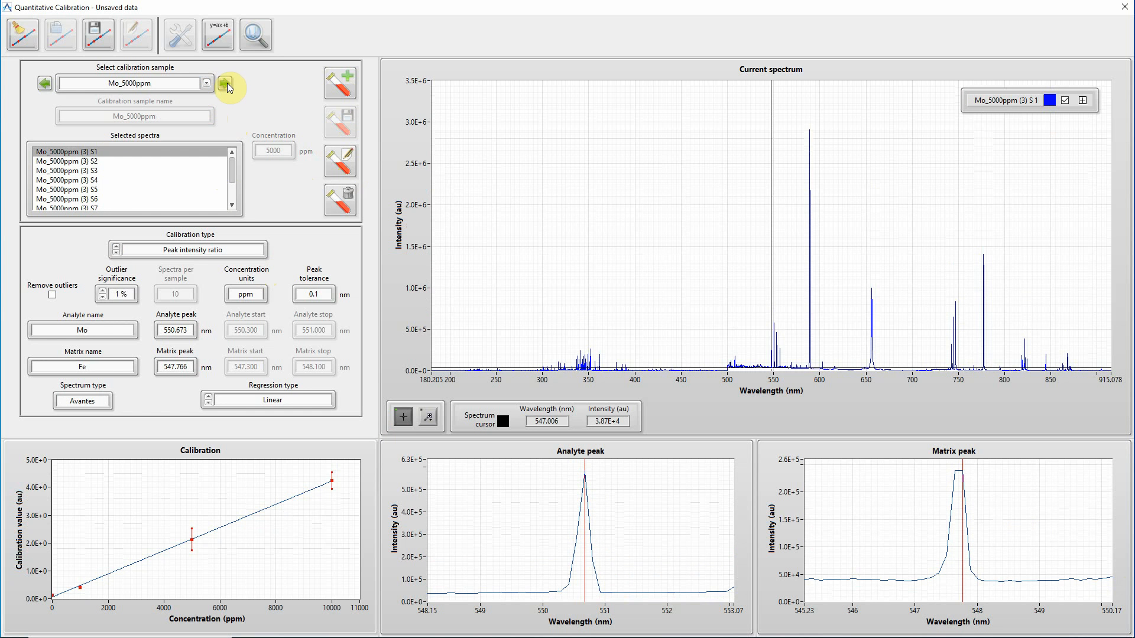
{"action": "left_click", "coordinate": [45, 83]}
{"action": "left_click", "coordinate": [47, 84]}
{"action": "left_click", "coordinate": [225, 83]}
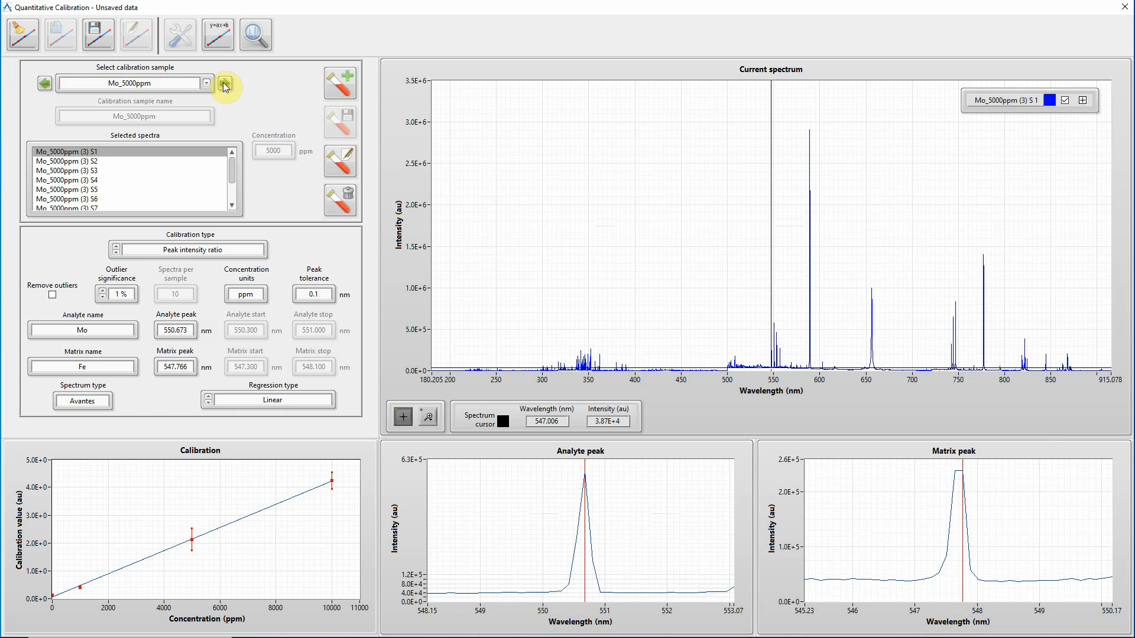
{"action": "left_click", "coordinate": [225, 84]}
Edit the Mo_5000ppm calibration sample, set its concentration to 4000 ppm and save it.
{"action": "left_click", "coordinate": [45, 83]}
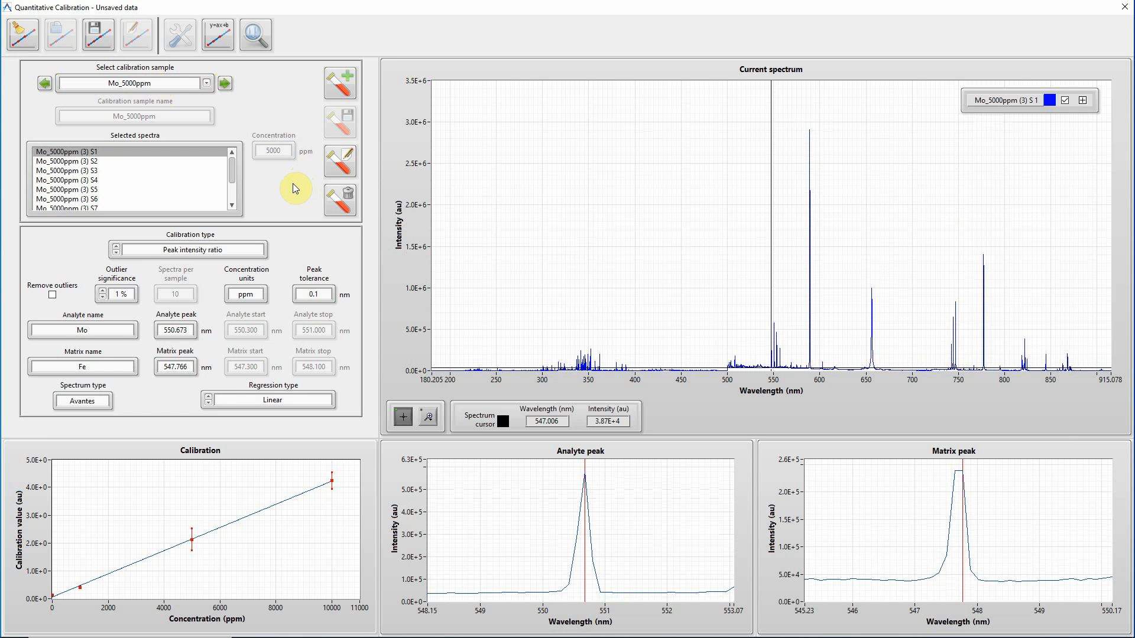
{"action": "left_click", "coordinate": [341, 165]}
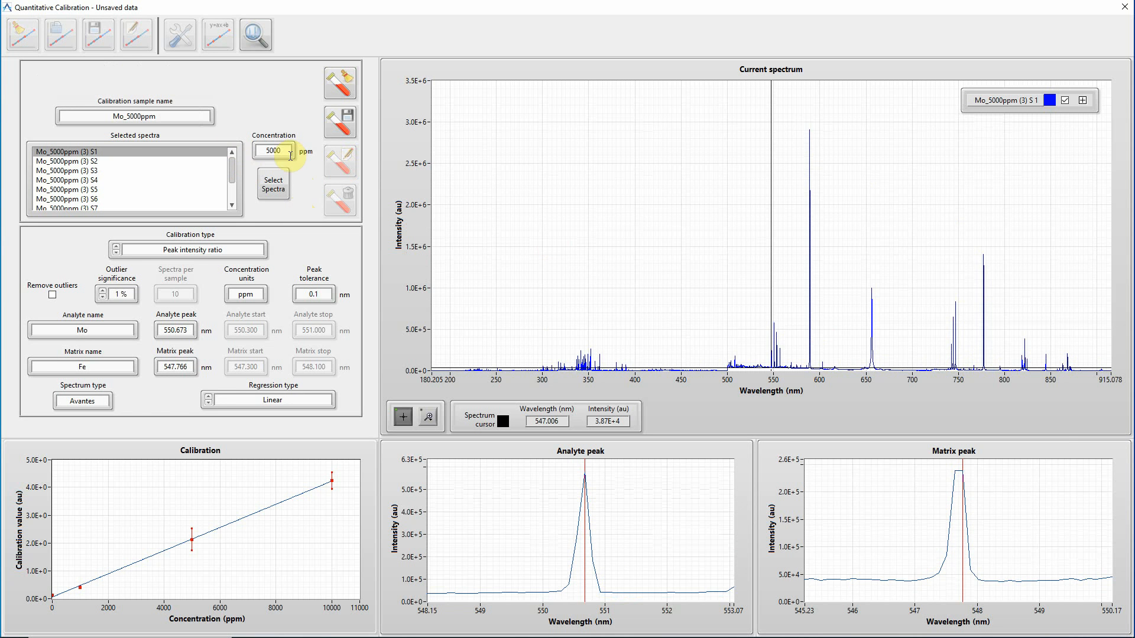
{"action": "left_click", "coordinate": [268, 150]}
{"action": "key", "text": "BackSpace"}
{"action": "type", "text": "4"}
{"action": "left_click", "coordinate": [345, 129]}
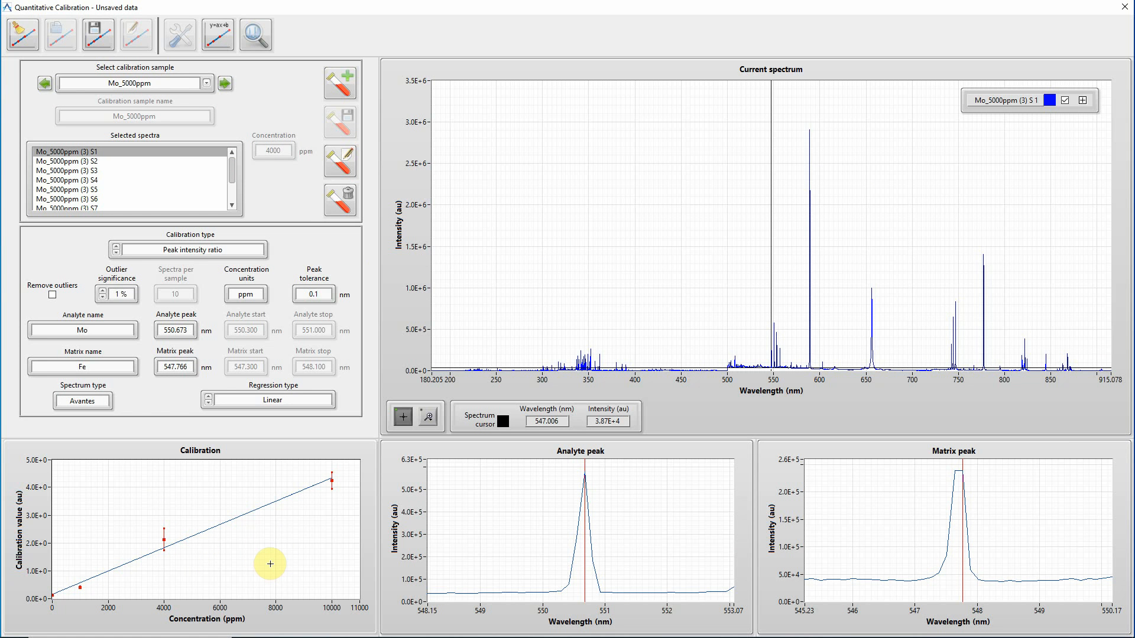
Restore the Mo_5000ppm calibration sample's concentration to 5000 ppm and save it.
{"action": "left_click", "coordinate": [345, 163]}
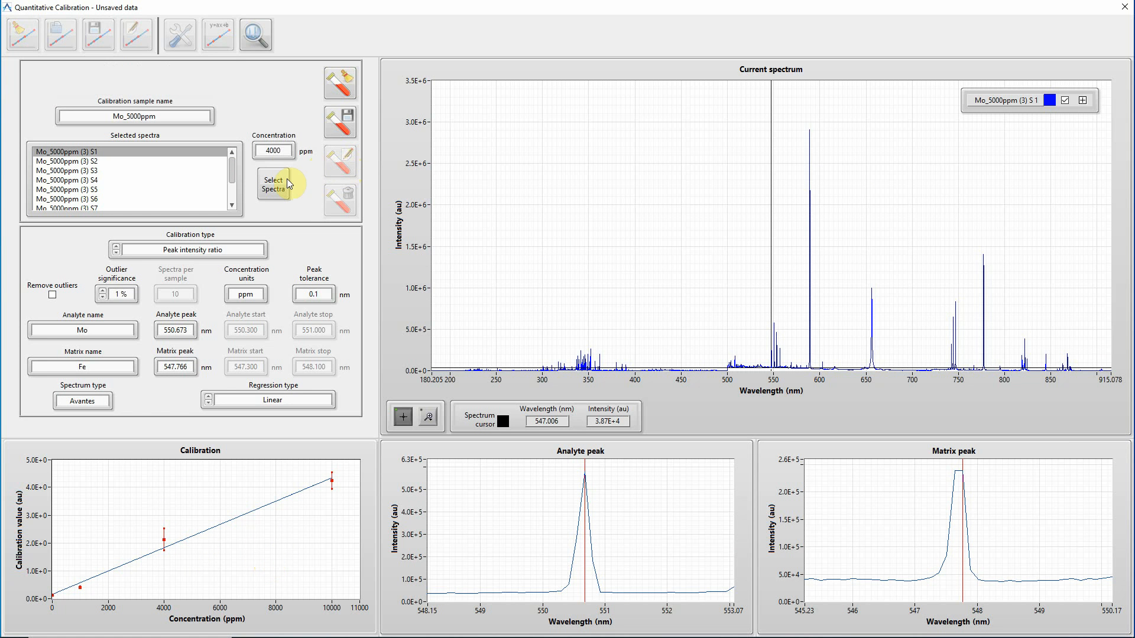
{"action": "left_click", "coordinate": [269, 151]}
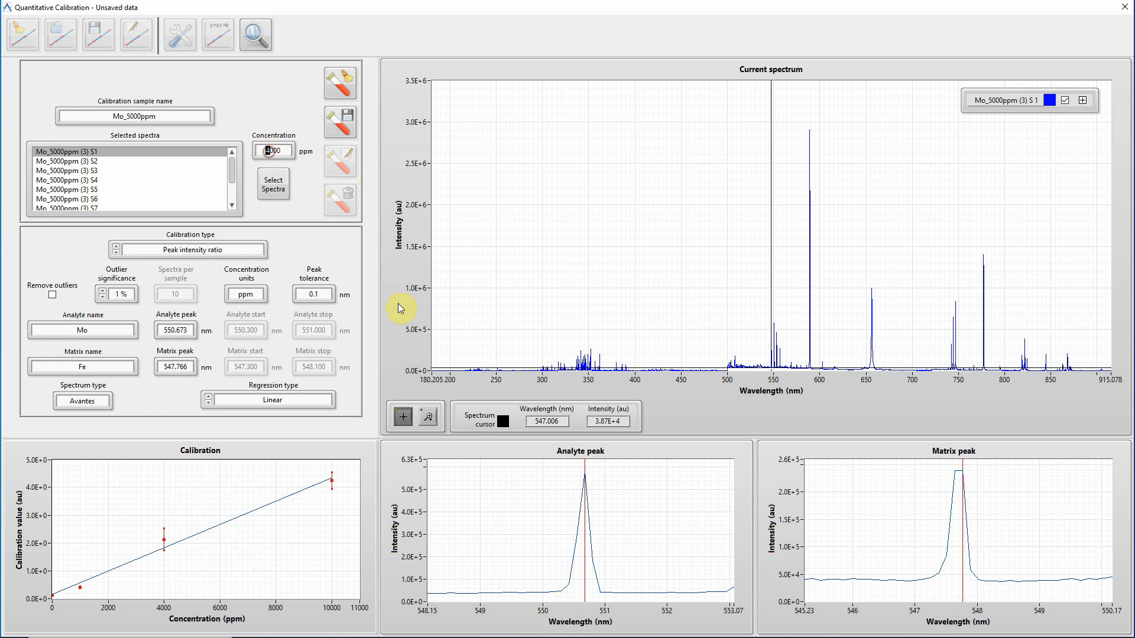
{"action": "type", "text": "5"}
{"action": "left_click", "coordinate": [346, 121]}
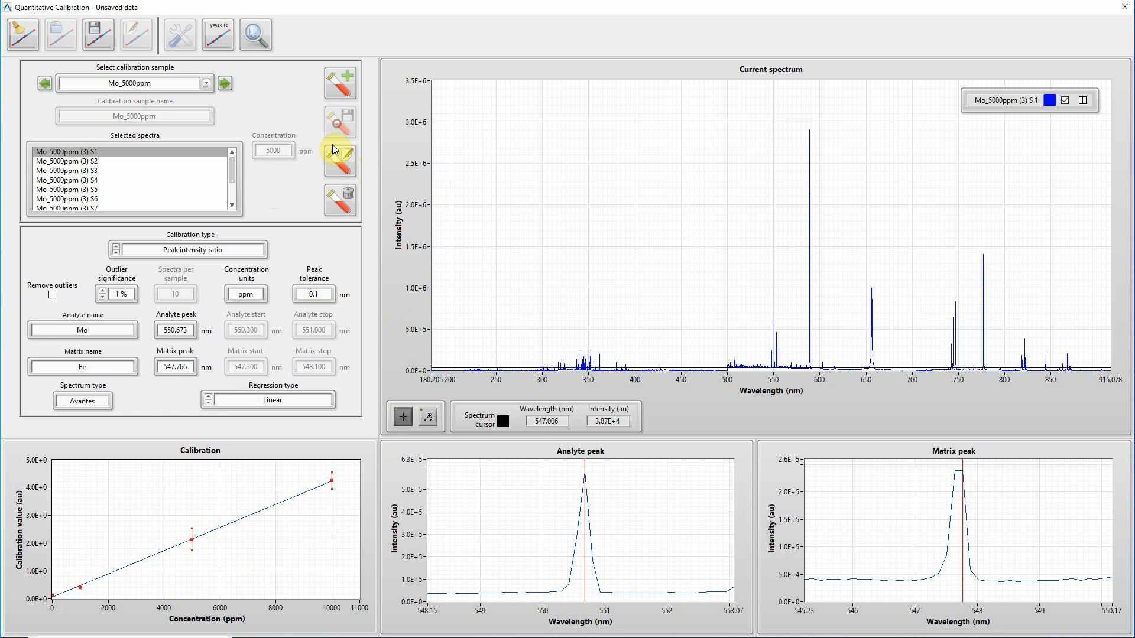
Delete the Mo_5000ppm sample from the calibration data.
{"action": "left_click", "coordinate": [207, 83]}
{"action": "left_click", "coordinate": [109, 133]}
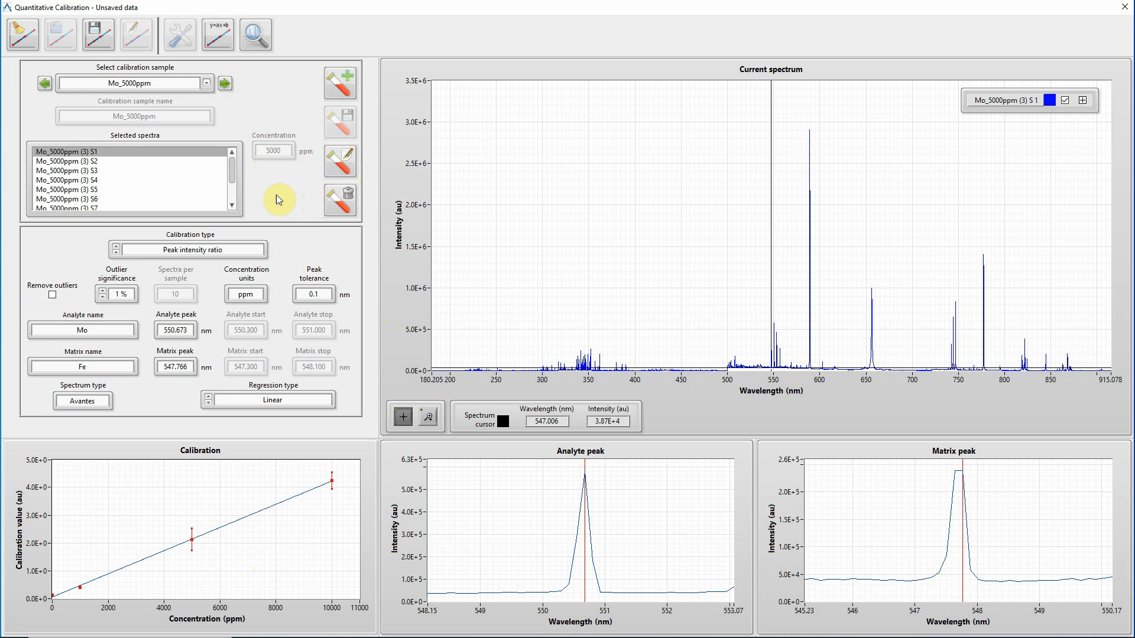
{"action": "left_click", "coordinate": [344, 207]}
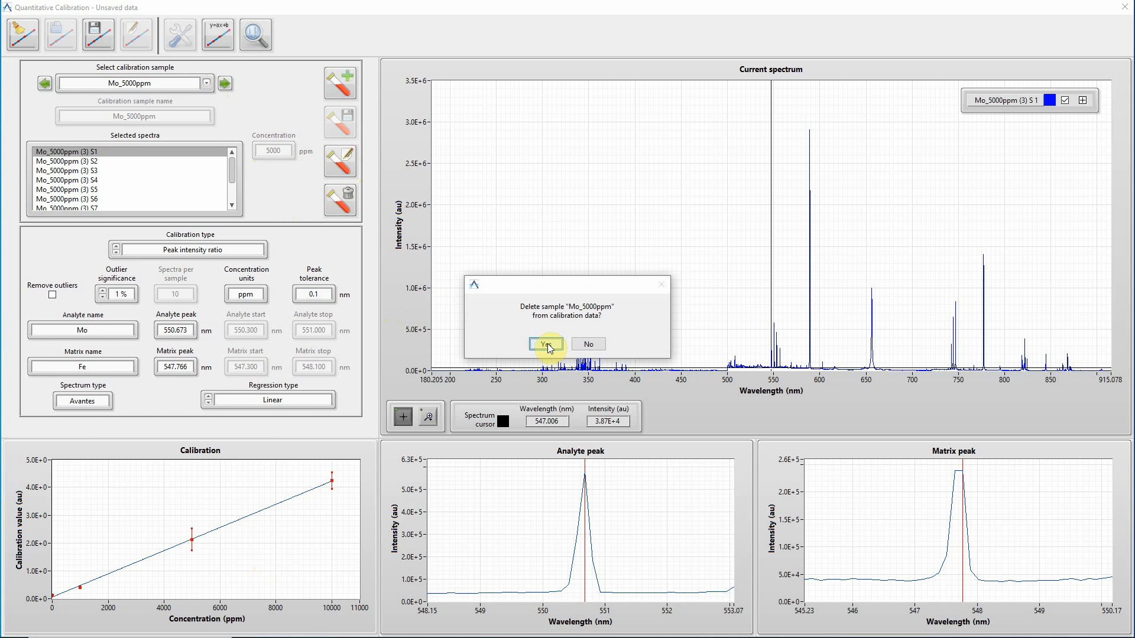
{"action": "left_click", "coordinate": [546, 344]}
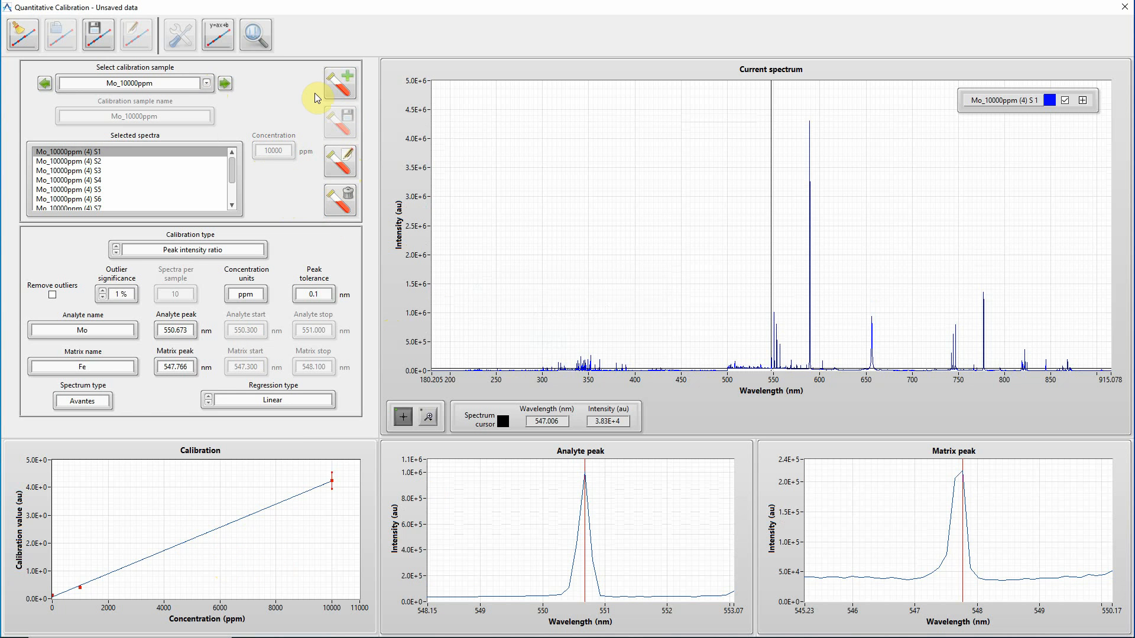
Add a new calibration sample from the Mo_5000ppm (3) S spectra file, set its concentration to 5000 ppm and save it.
{"action": "left_click", "coordinate": [342, 79]}
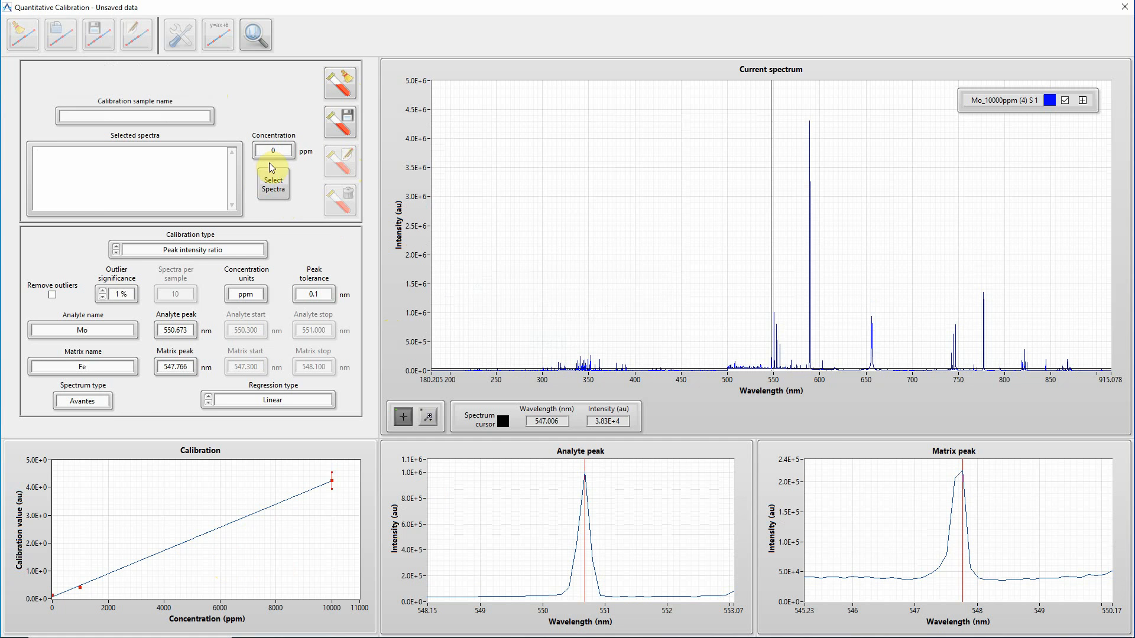
{"action": "left_click", "coordinate": [282, 195]}
{"action": "left_click", "coordinate": [277, 111]}
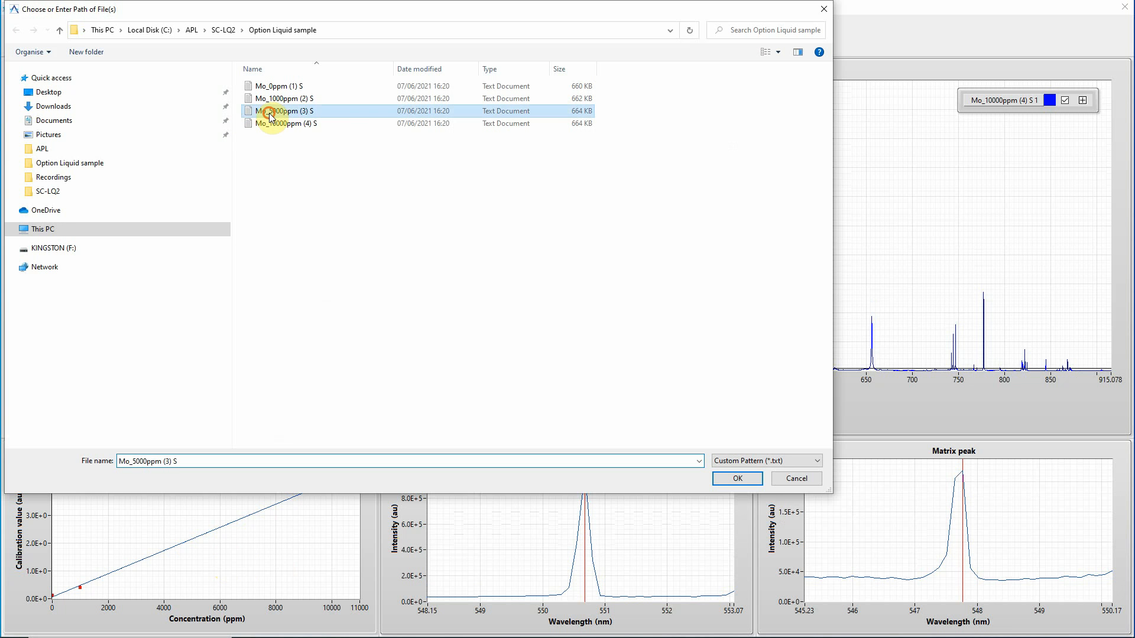
{"action": "left_click", "coordinate": [736, 477]}
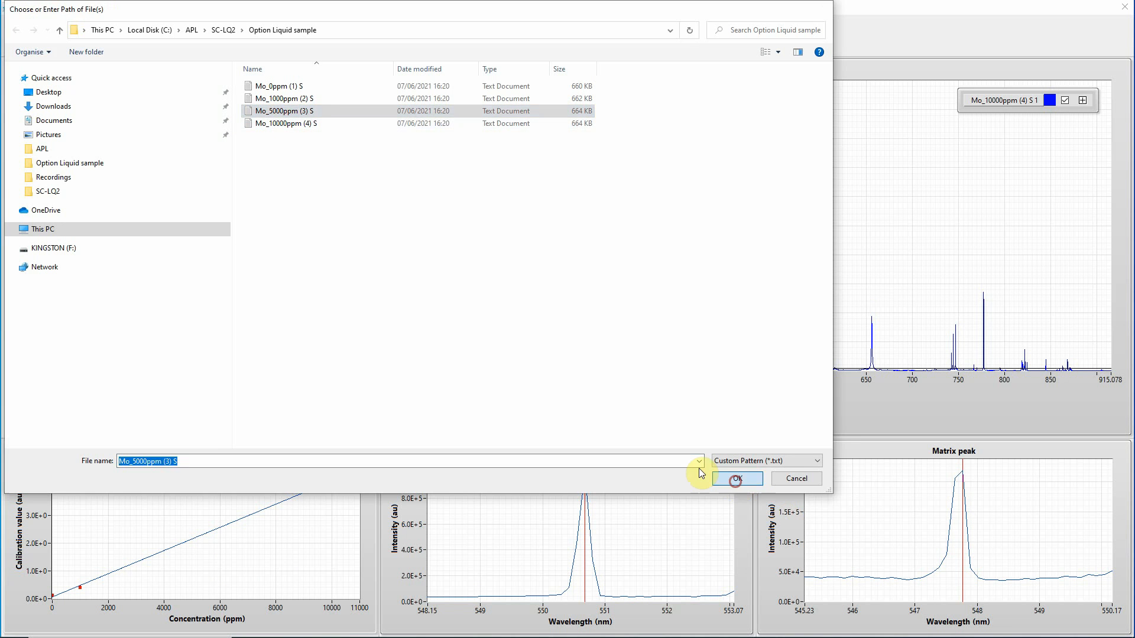
{"action": "left_click", "coordinate": [270, 151]}
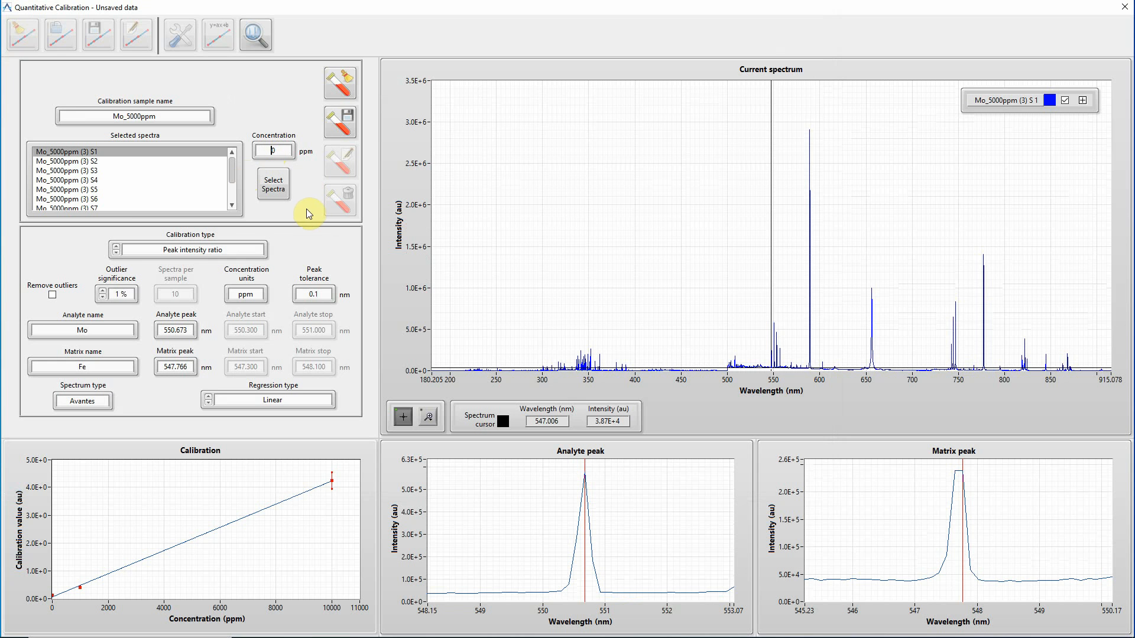
{"action": "type", "text": "5000"}
{"action": "left_click", "coordinate": [340, 122]}
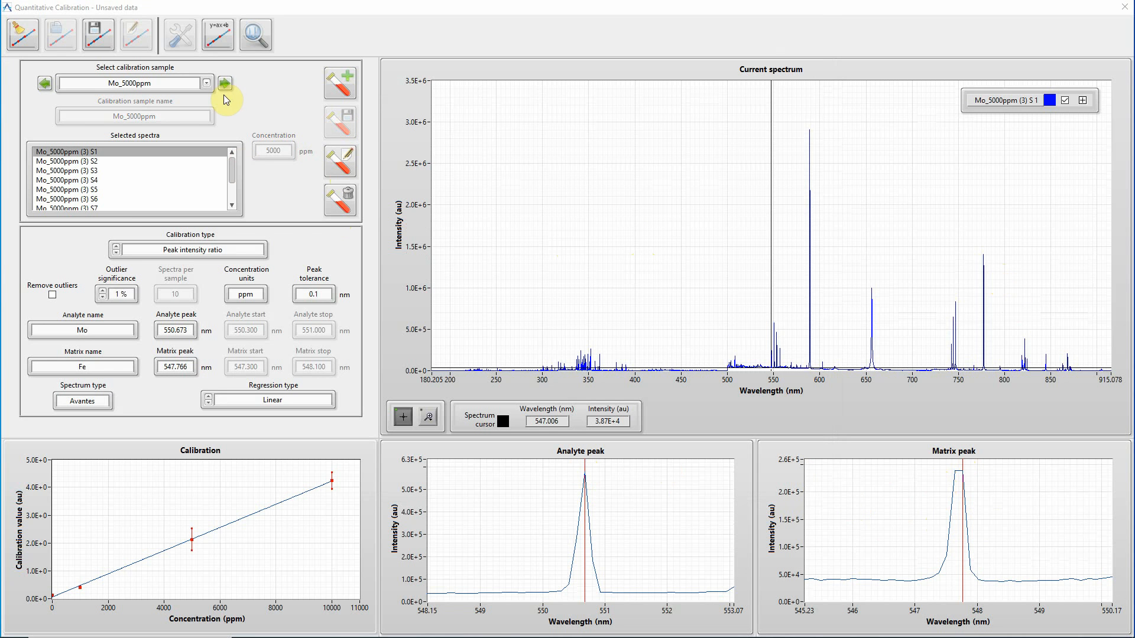
Browse through the saved Mo calibration samples and review their spectra and peak plots, ending on Mo_10000ppm.
{"action": "left_click", "coordinate": [48, 85]}
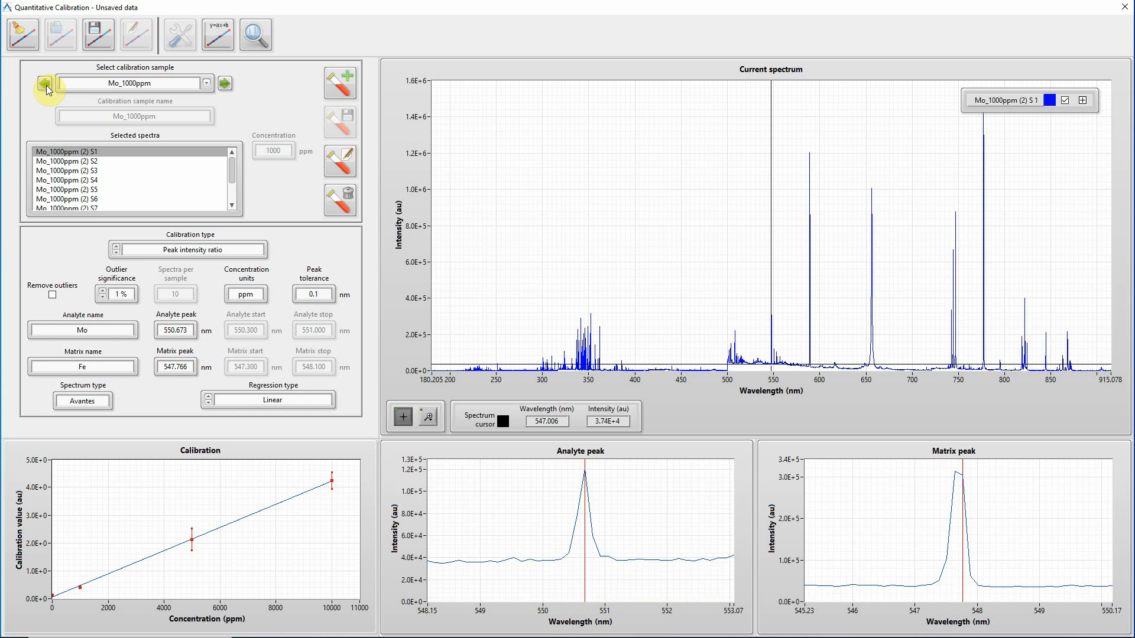
{"action": "left_click", "coordinate": [47, 85]}
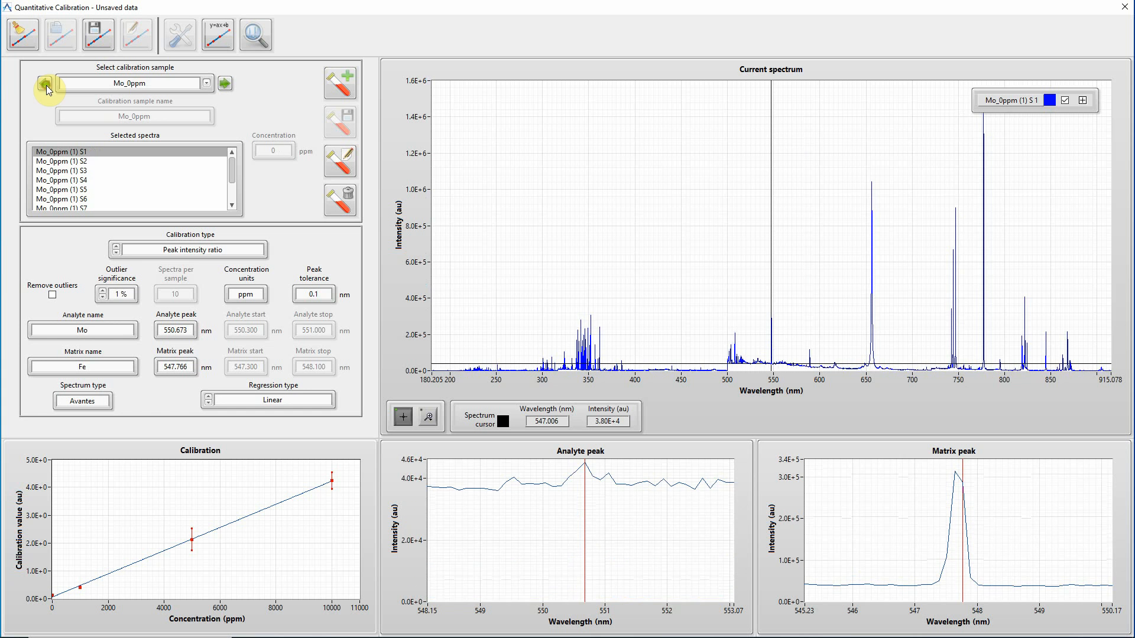
{"action": "left_click", "coordinate": [220, 83]}
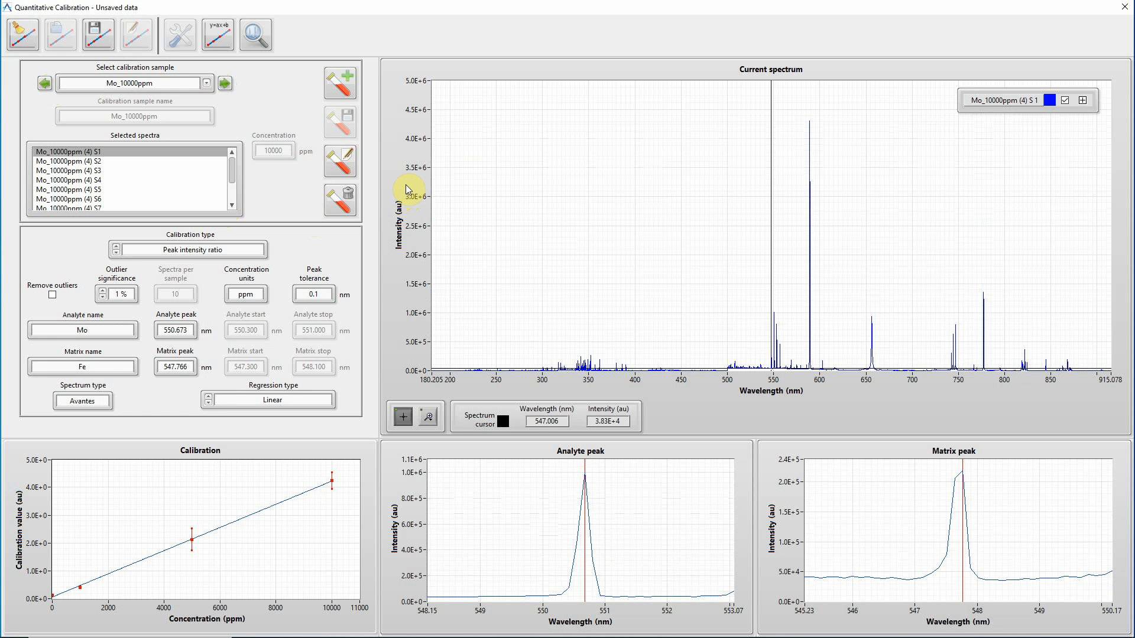
Try the Peak area calibration type for the Mo calibration, and change it to Peak area ratio.
{"action": "left_click", "coordinate": [229, 253]}
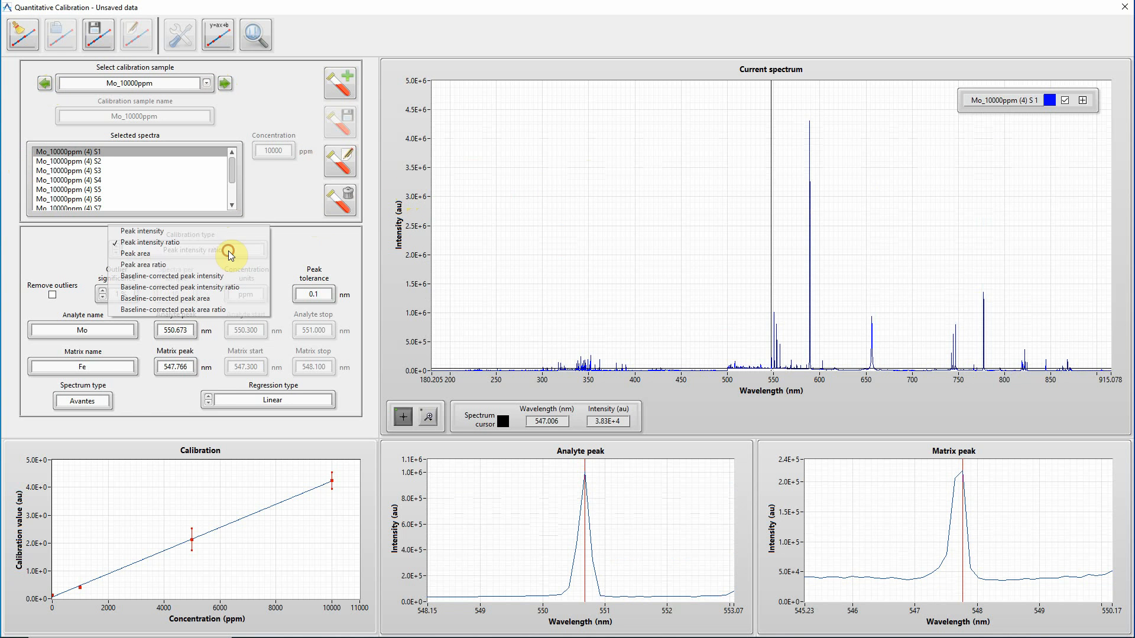
{"action": "left_click", "coordinate": [139, 254]}
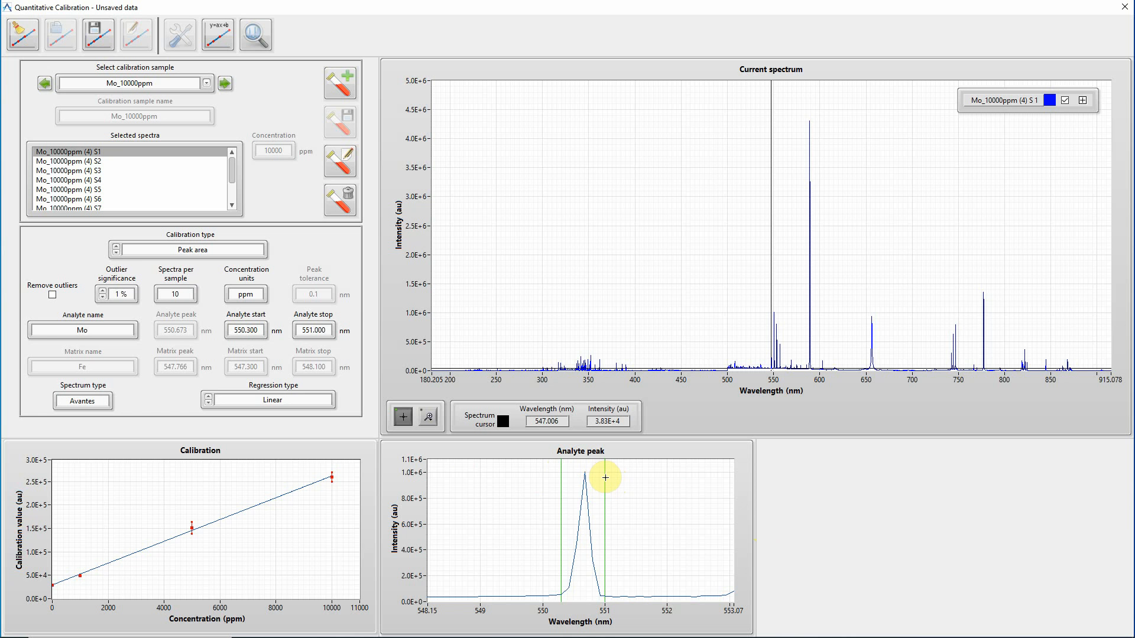
{"action": "left_click", "coordinate": [229, 249]}
{"action": "left_click", "coordinate": [183, 253]}
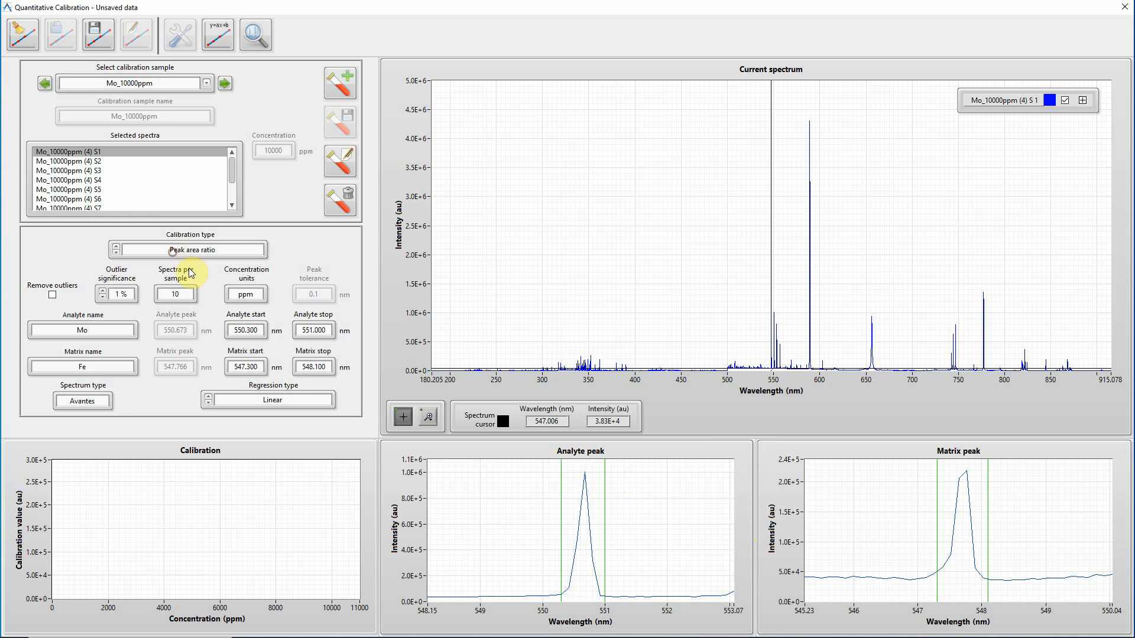